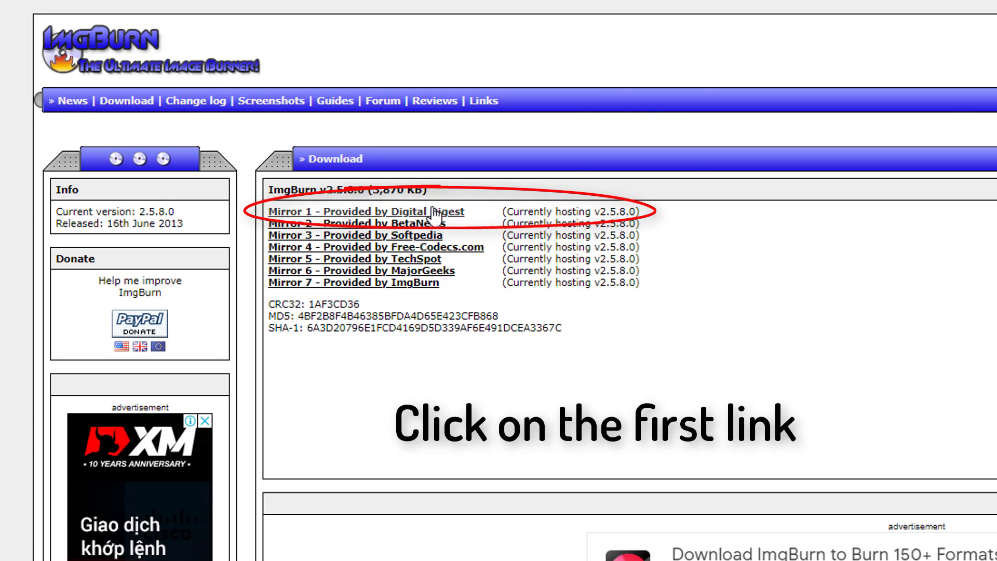
Download ImgBurn.exe from the Digital Digest mirror and launch it from the browser's download item
click(434, 212)
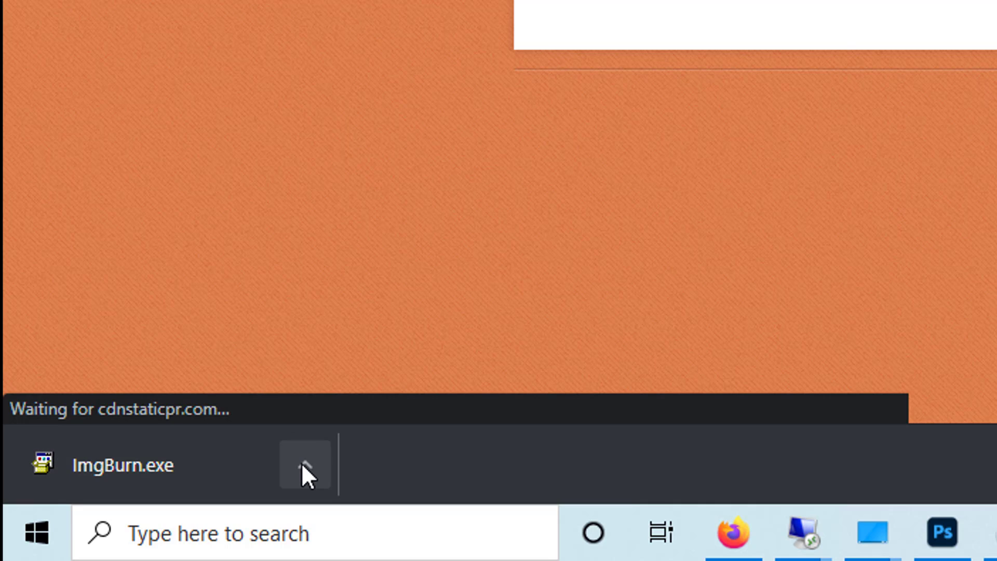
click(303, 463)
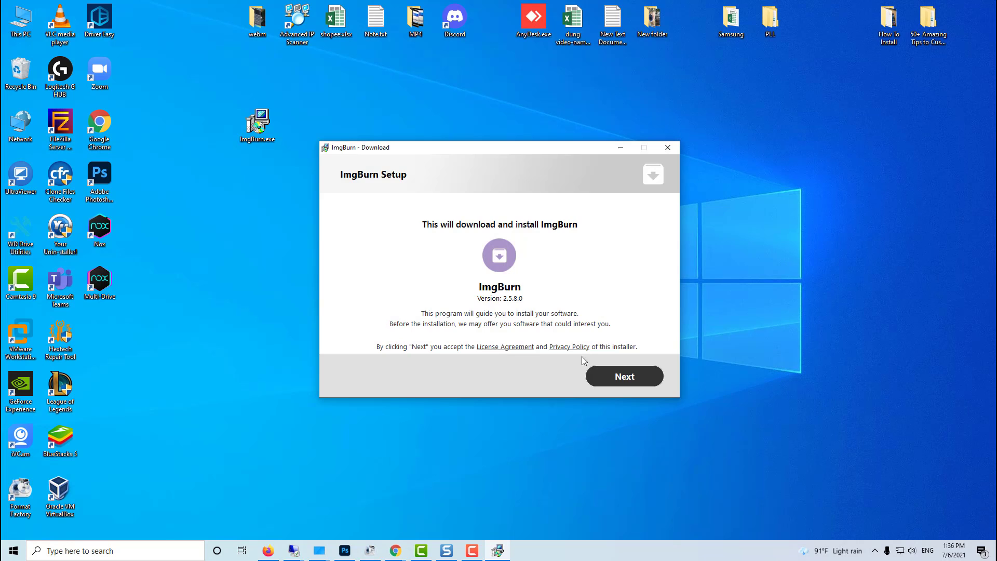
Download the ImgBurn 2.5.8.0 setup, declining the Charity Engine and Adaware Web Companion offers
click(627, 378)
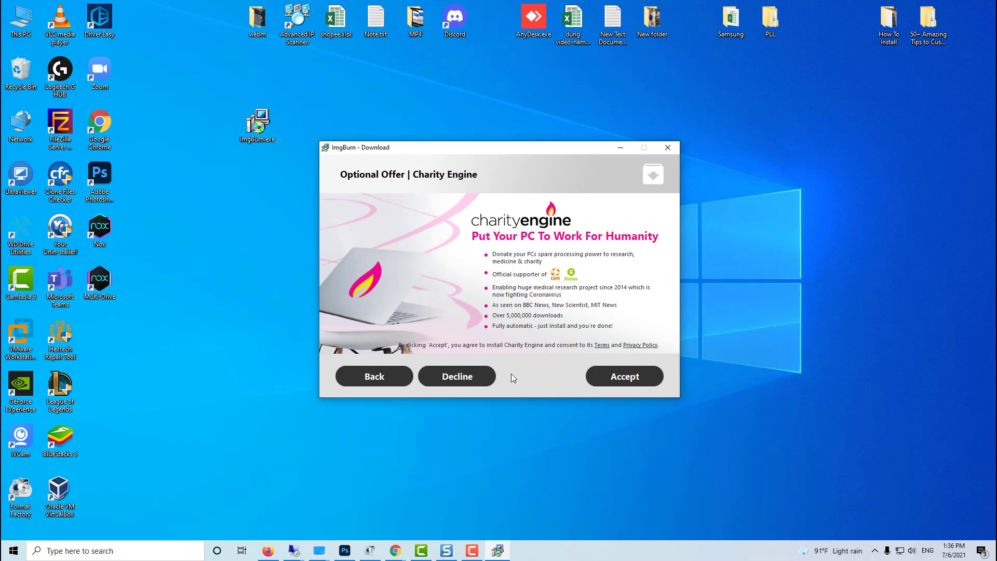
click(485, 377)
click(483, 378)
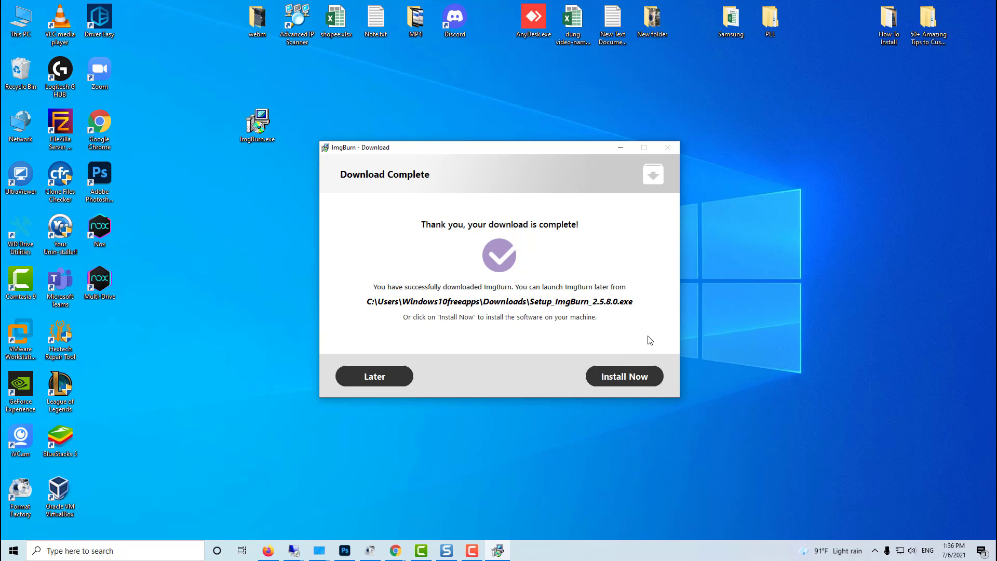
Launch the ImgBurn installer and accept the license agreement
click(614, 378)
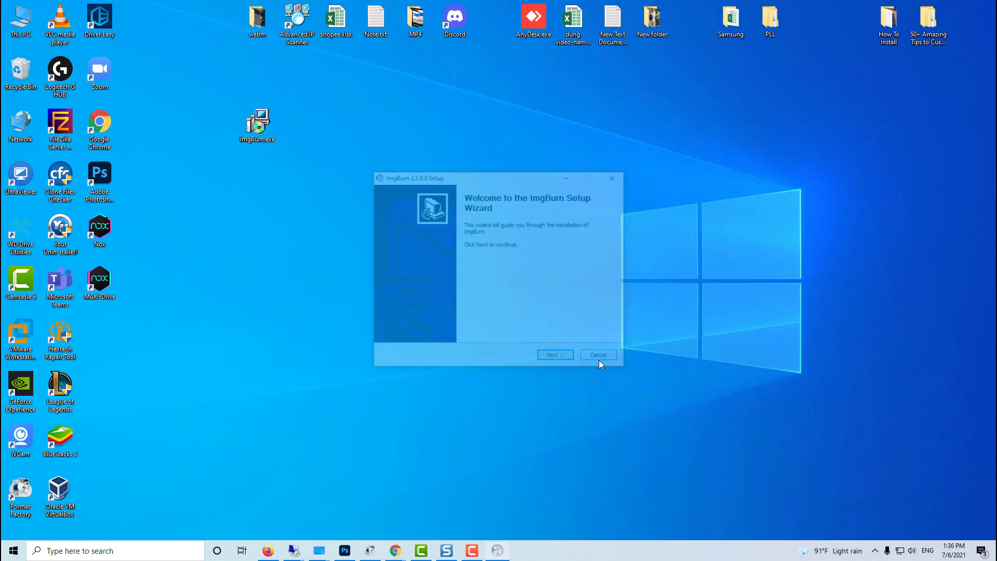
click(563, 361)
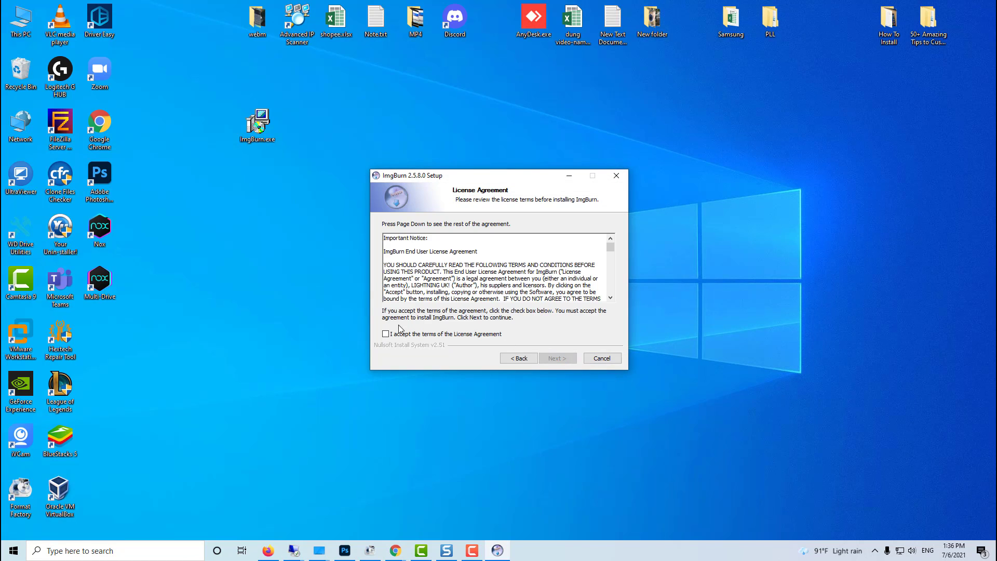
click(407, 335)
click(559, 359)
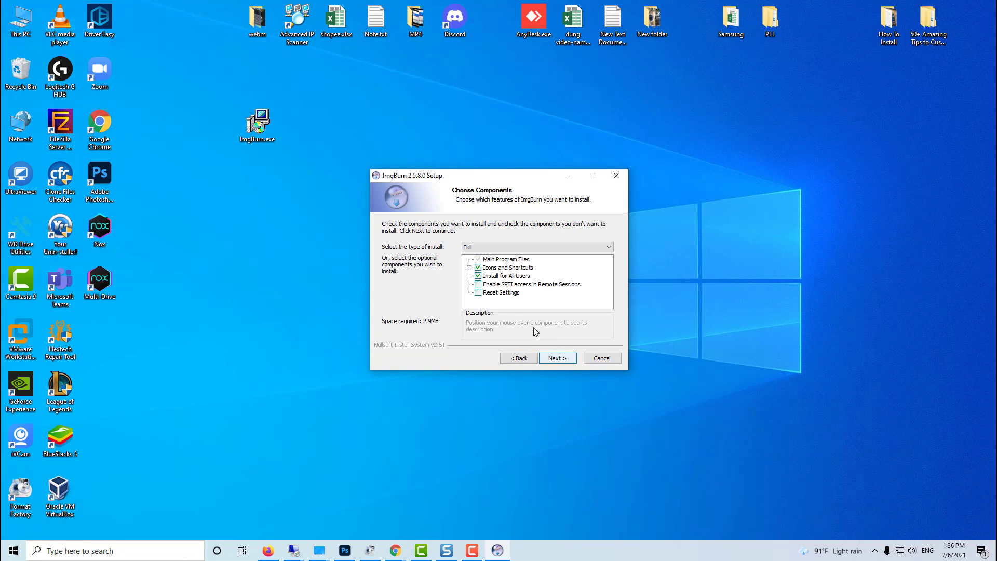
Install with SPTI remote-session access and Reset Settings, default location, declining update checks
click(496, 293)
click(486, 285)
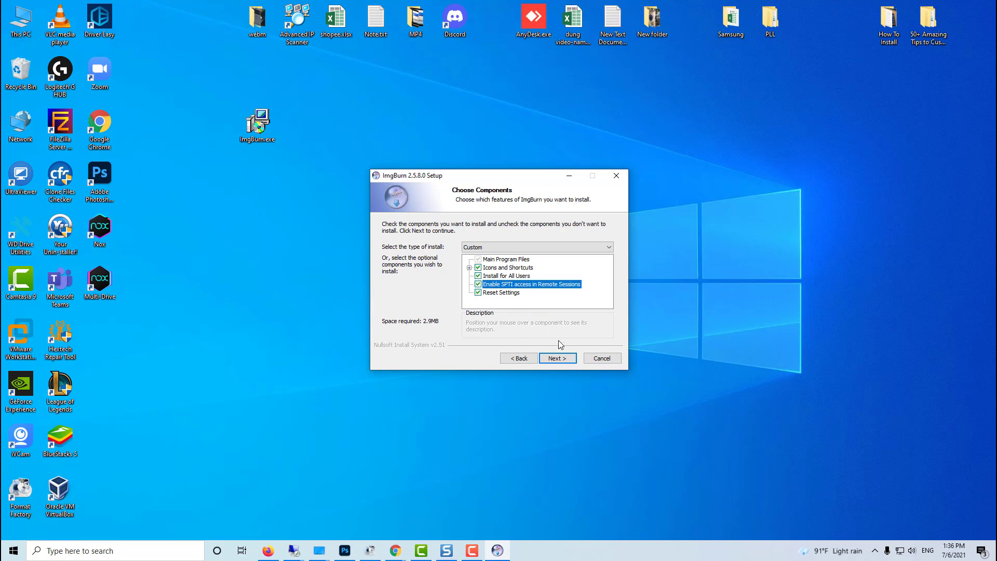
click(563, 359)
click(557, 358)
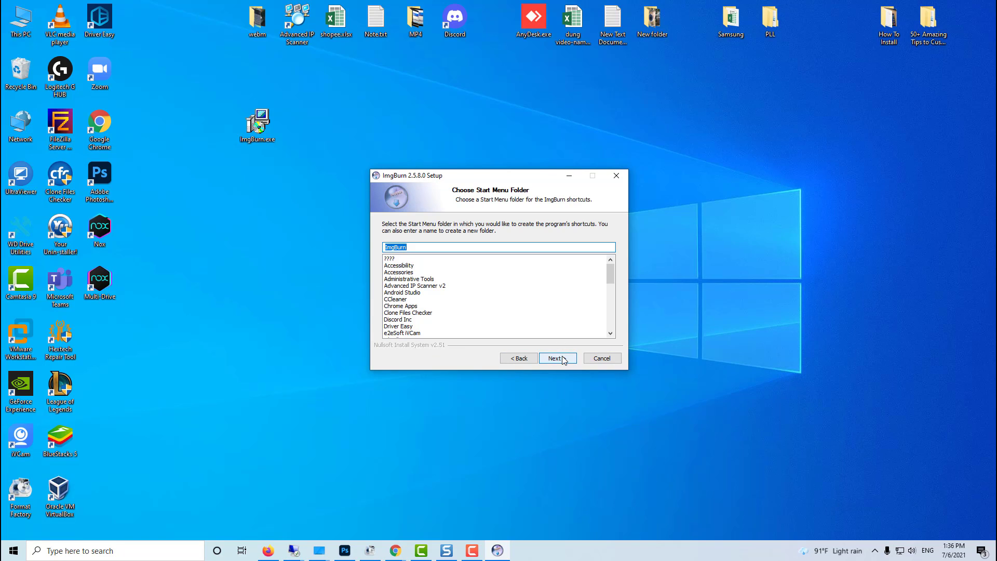
click(557, 359)
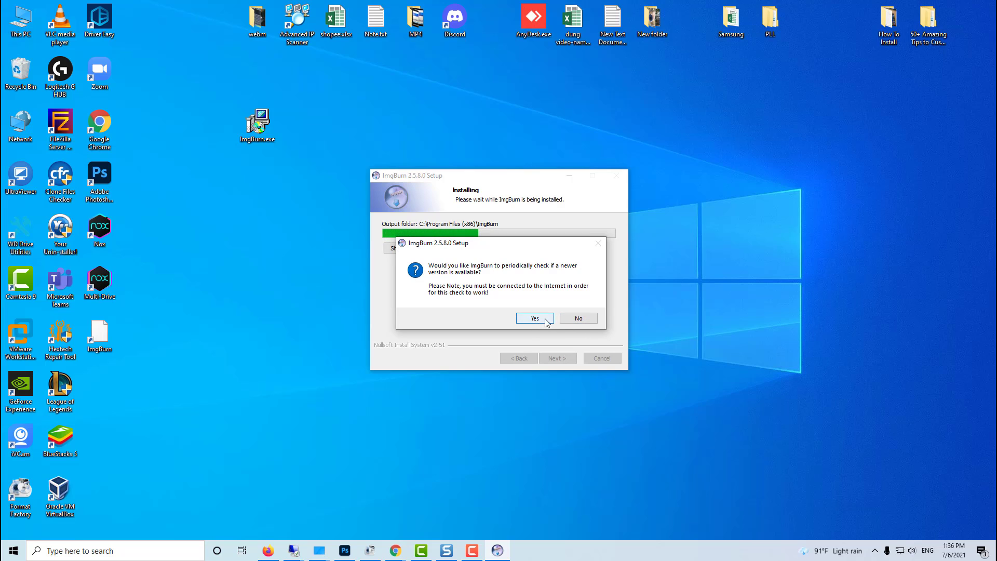
click(578, 318)
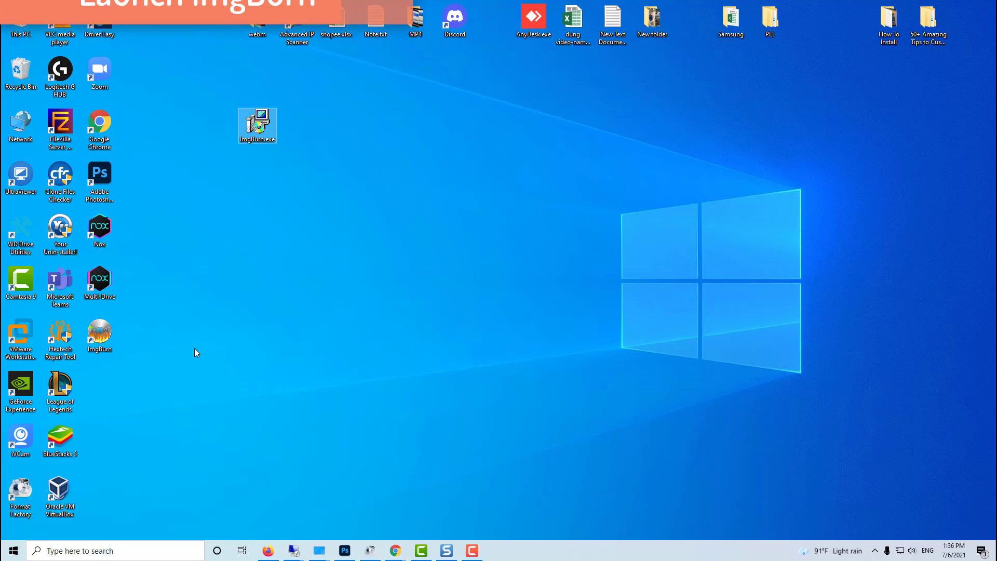
Launch ImgBurn from the desktop and stack its main window above the log window
double_click(110, 337)
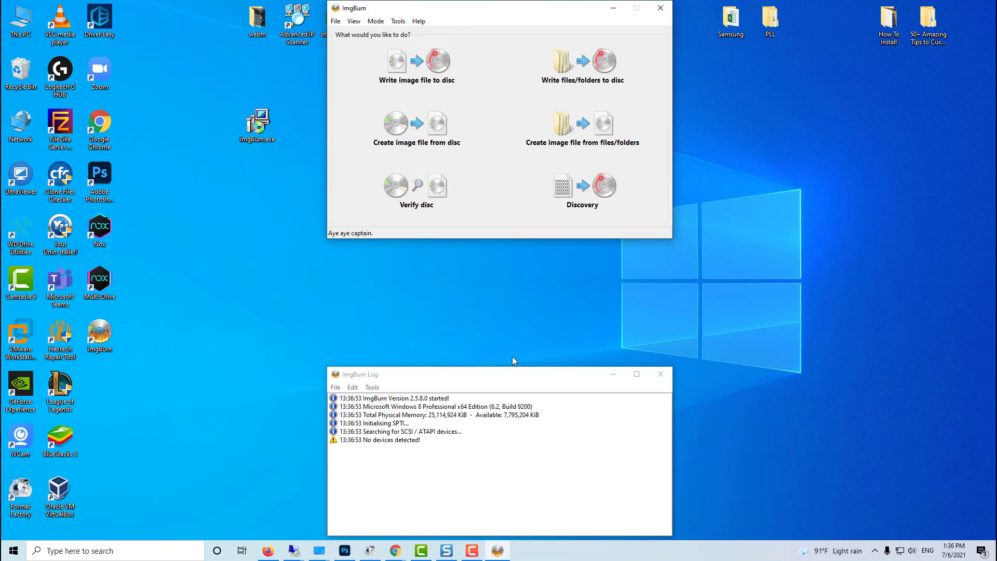
drag(492, 373, 502, 310)
drag(516, 12, 517, 89)
drag(593, 318, 574, 355)
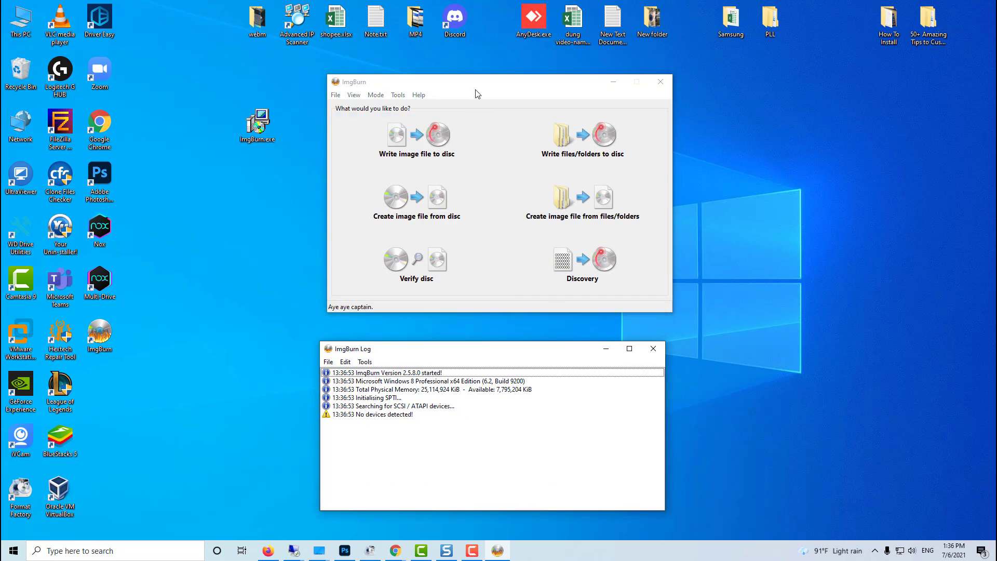
drag(478, 94, 469, 119)
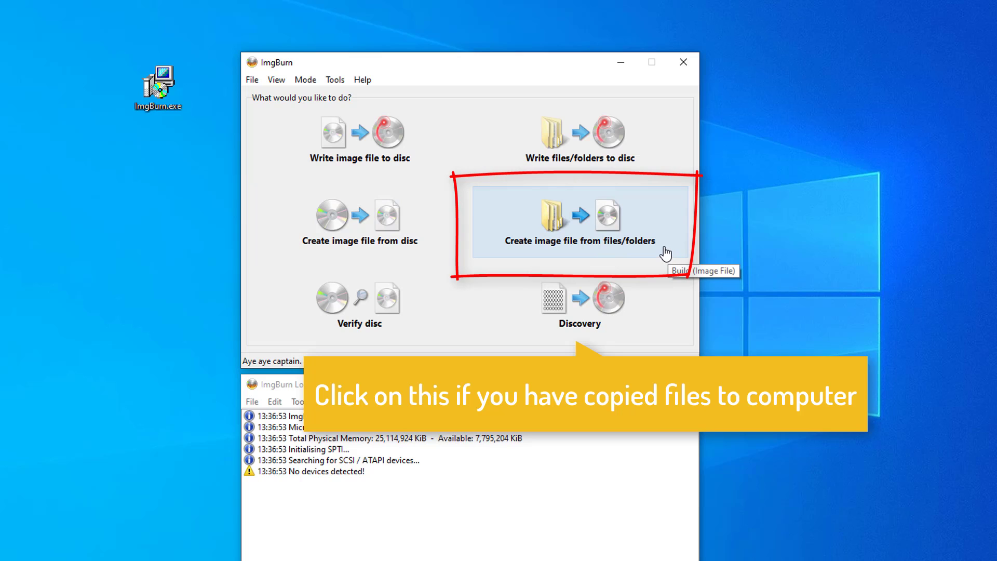
Choose 'Create image file from files/folders' and add E:\12.ISO\Windows11 as the source folder
click(666, 253)
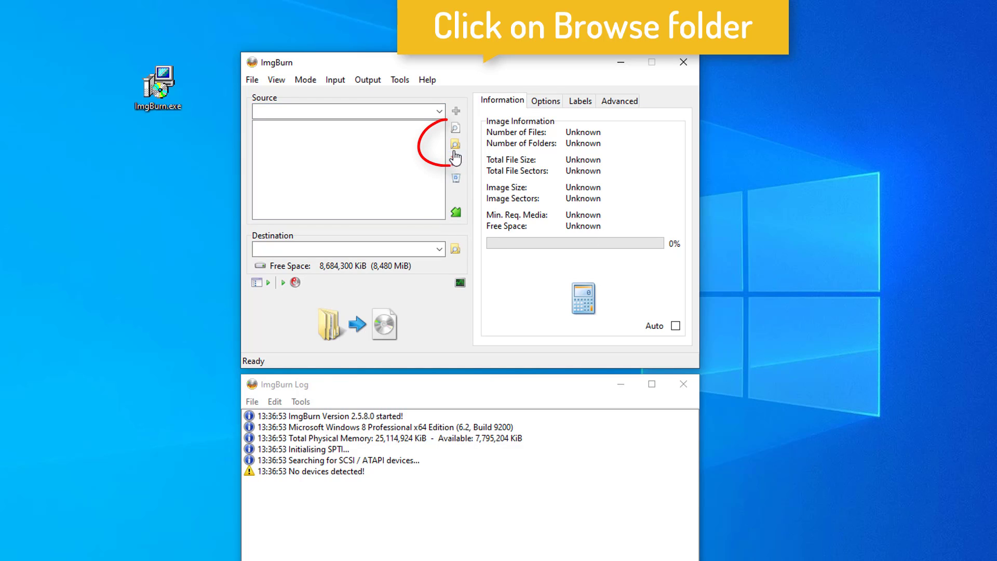
click(455, 147)
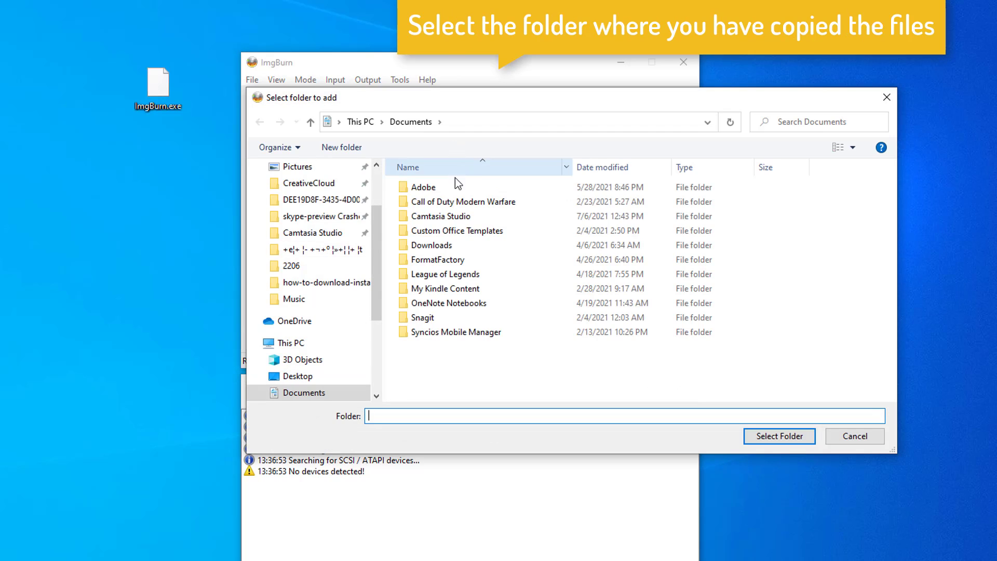
scroll(314, 354, down, 3)
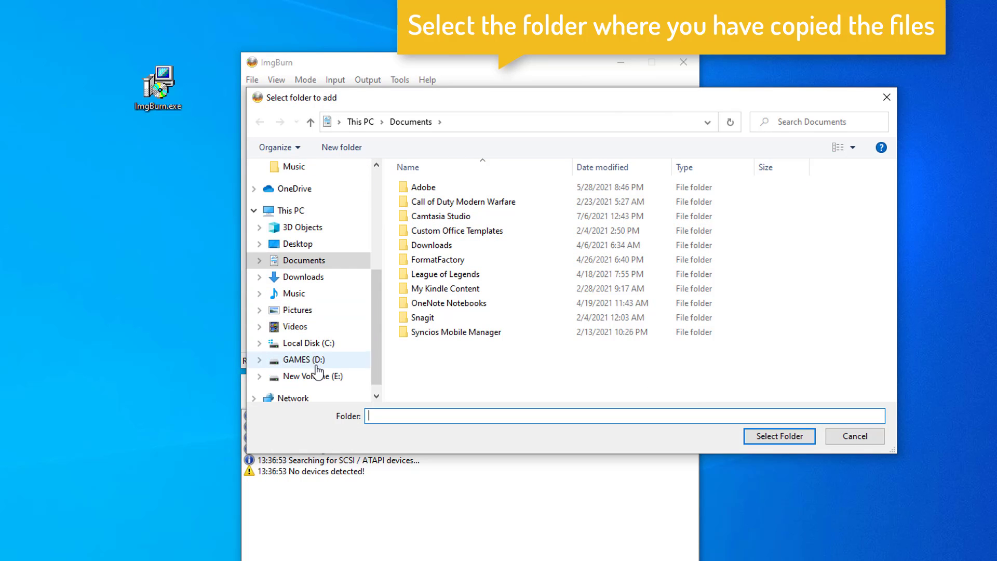
click(317, 379)
double_click(429, 261)
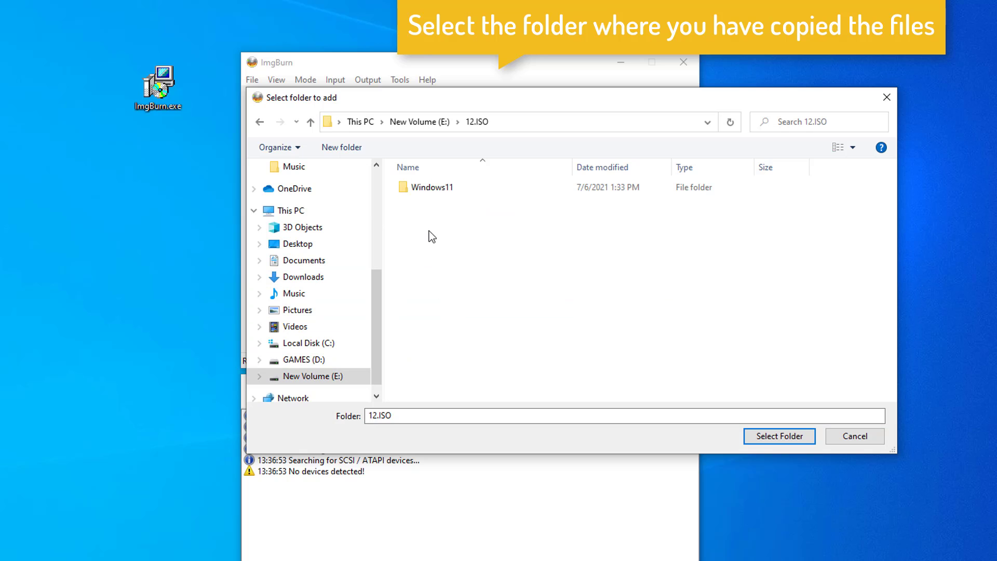
click(774, 436)
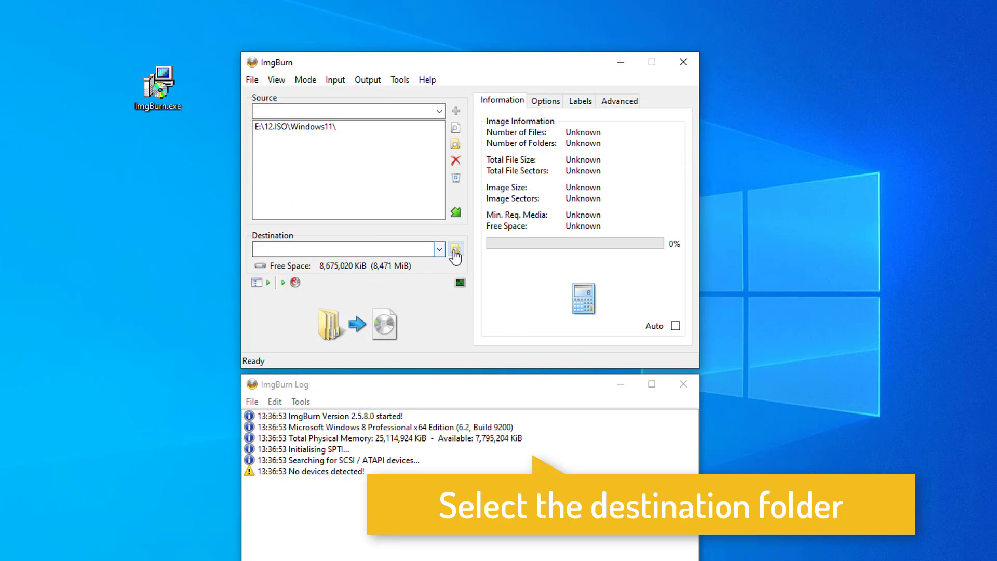
Set the destination to Windows11 on the Desktop
click(456, 248)
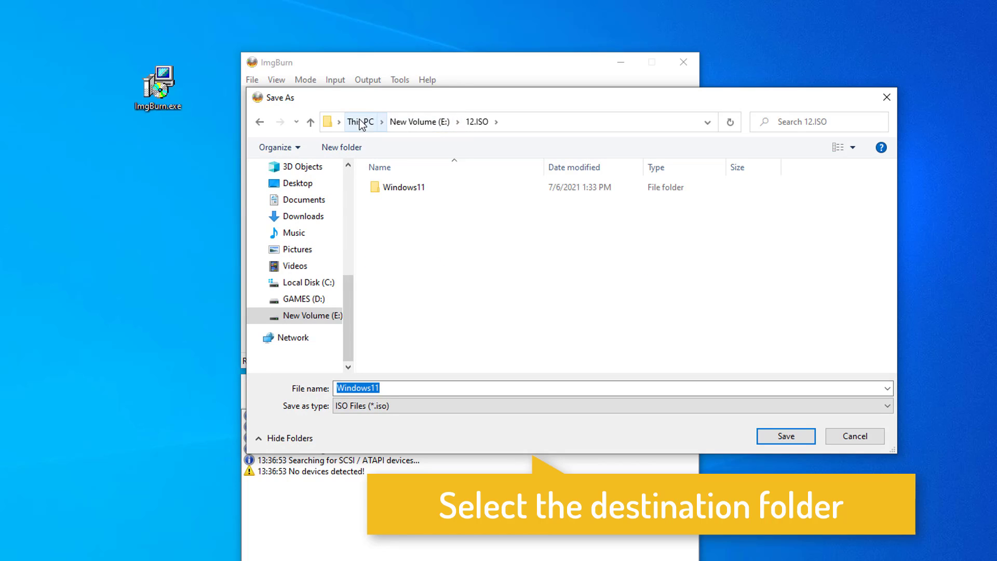
click(297, 183)
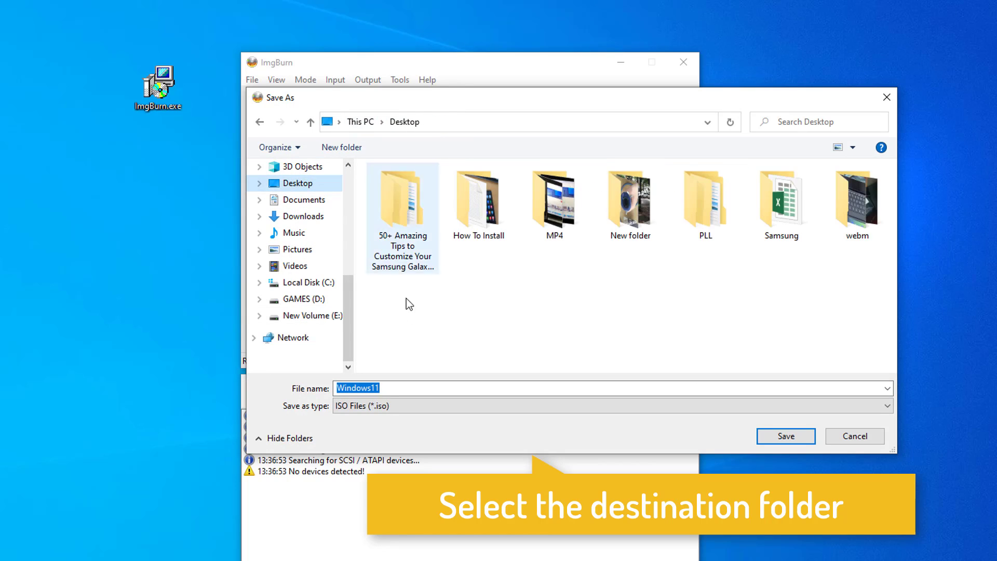
click(410, 388)
click(793, 442)
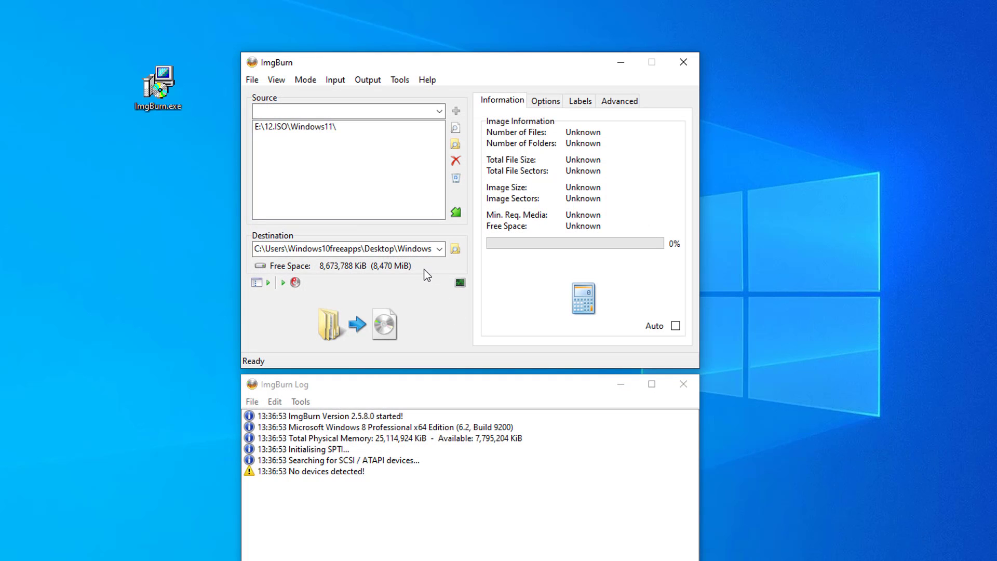
Review the Options, Labels and Advanced settings of the image
click(547, 100)
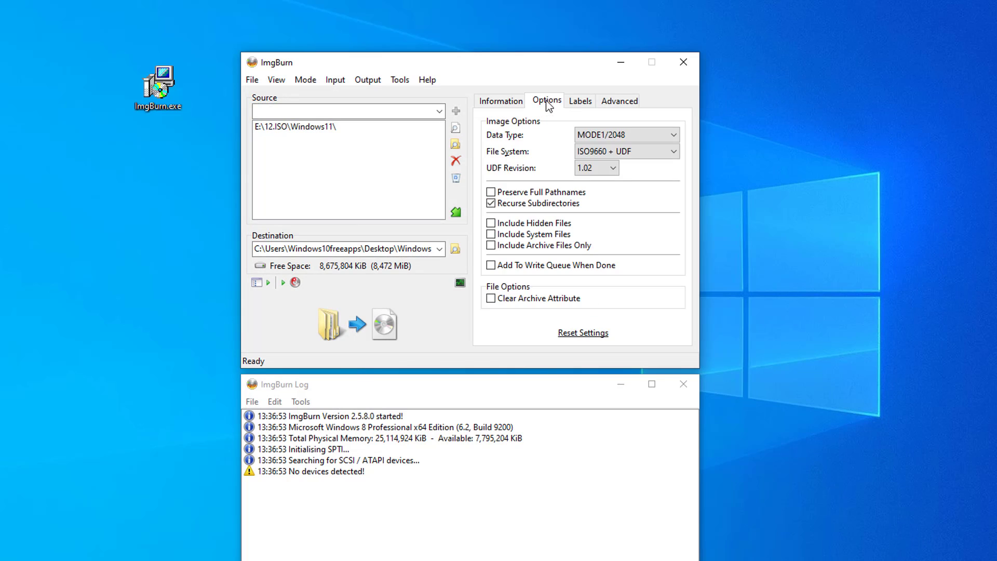
click(589, 103)
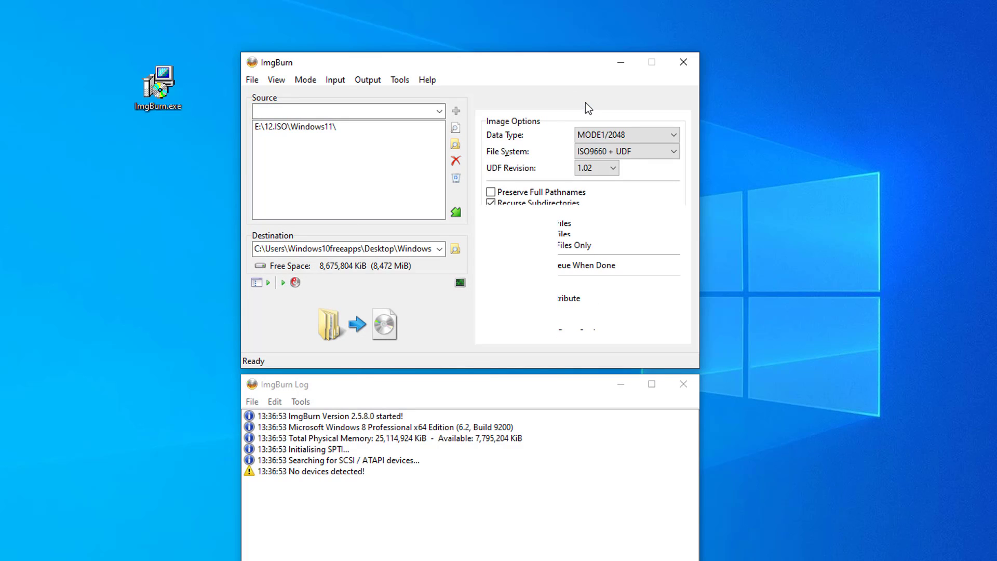
click(635, 104)
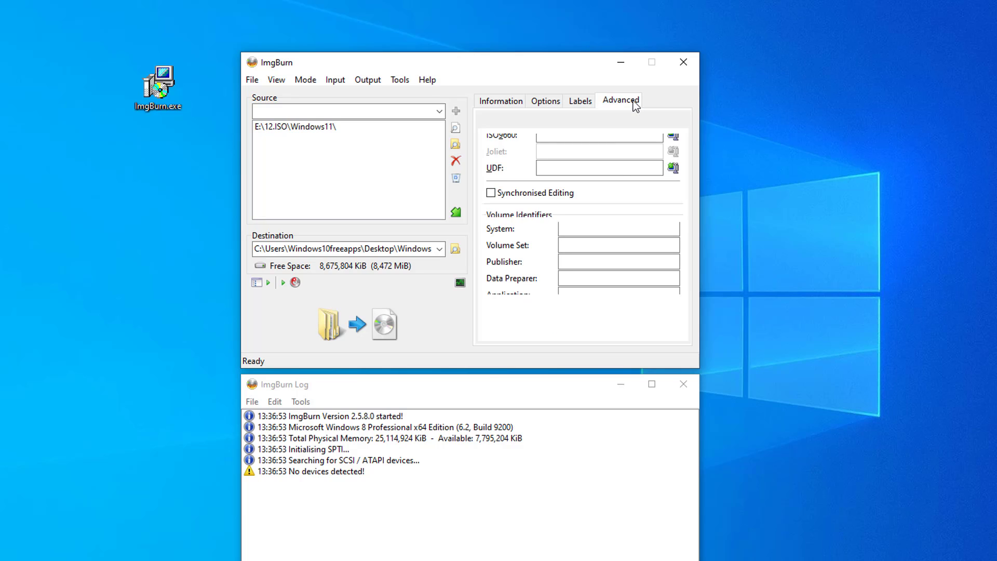
Build Windows11.iso, accepting UDF, non-bootable, the proposed volume label and the summary
click(499, 102)
click(372, 332)
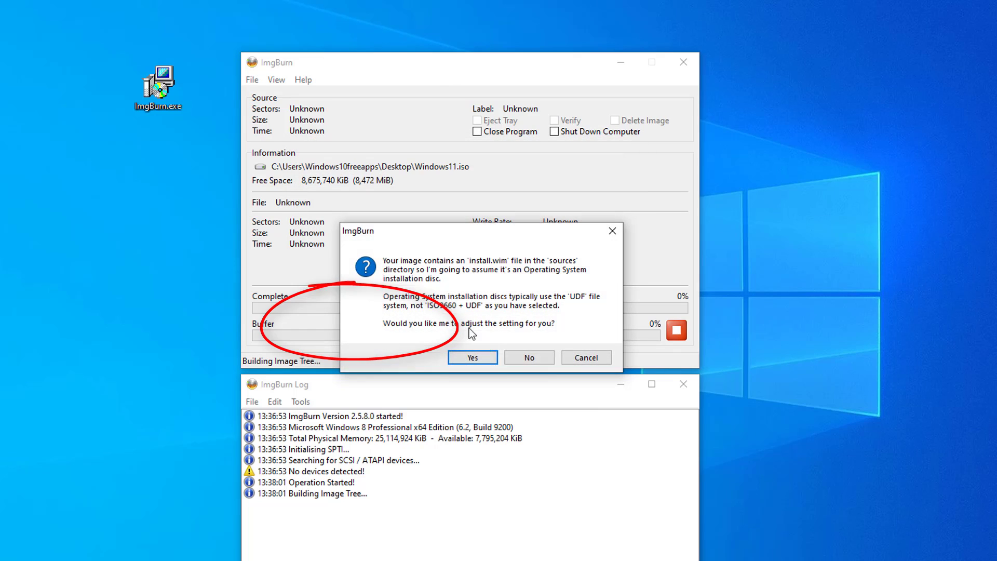
click(482, 358)
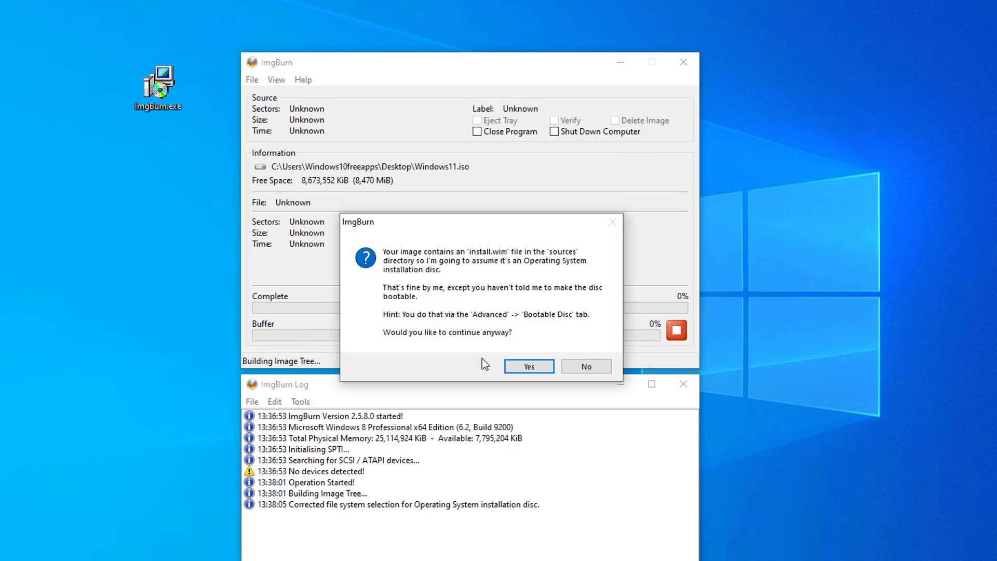
click(528, 363)
click(512, 318)
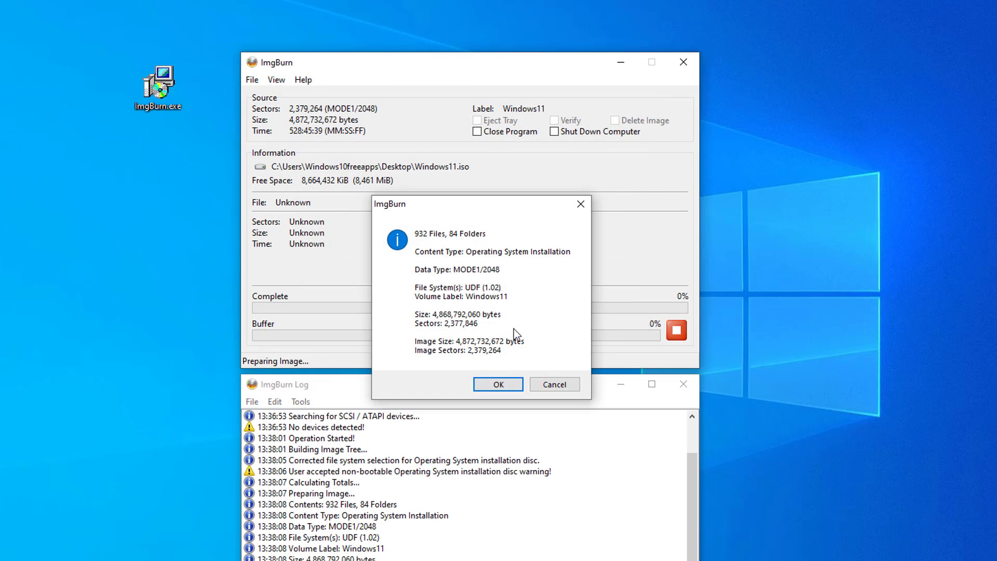
click(502, 384)
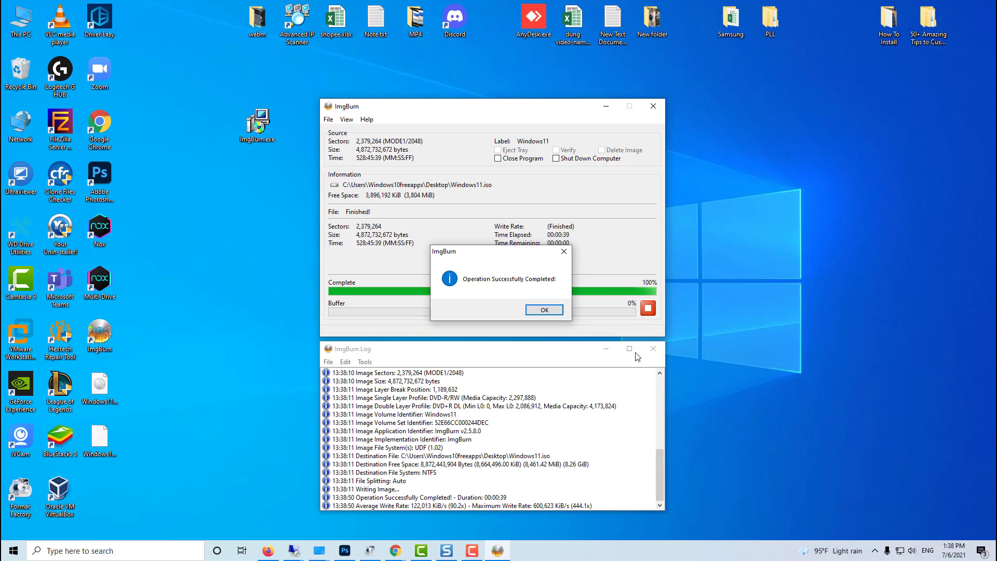
Dismiss the 'Operation Successfully Completed!' message
click(545, 310)
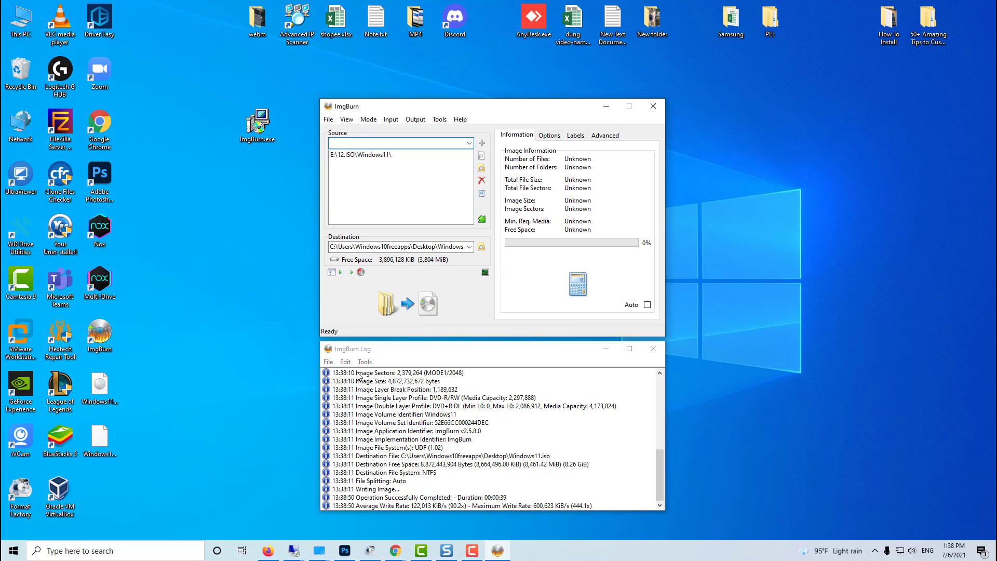